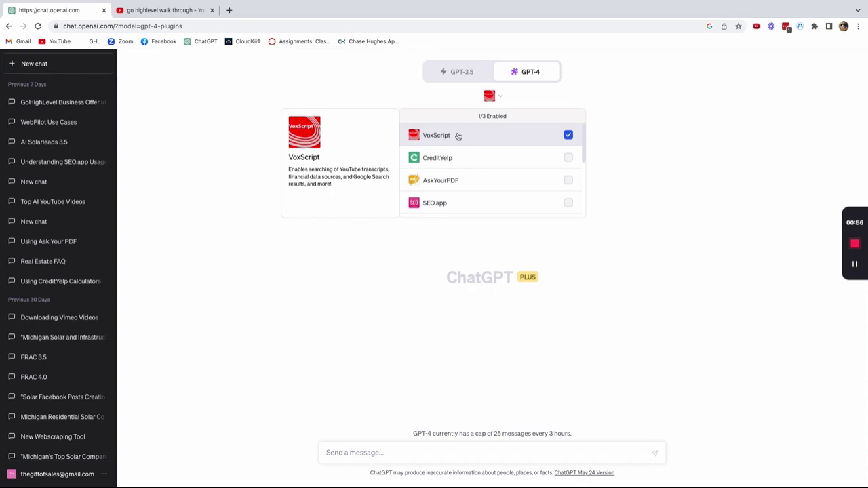
Switch to YouTube and search for "go highlevel walkthrough".
left_click(430, 463)
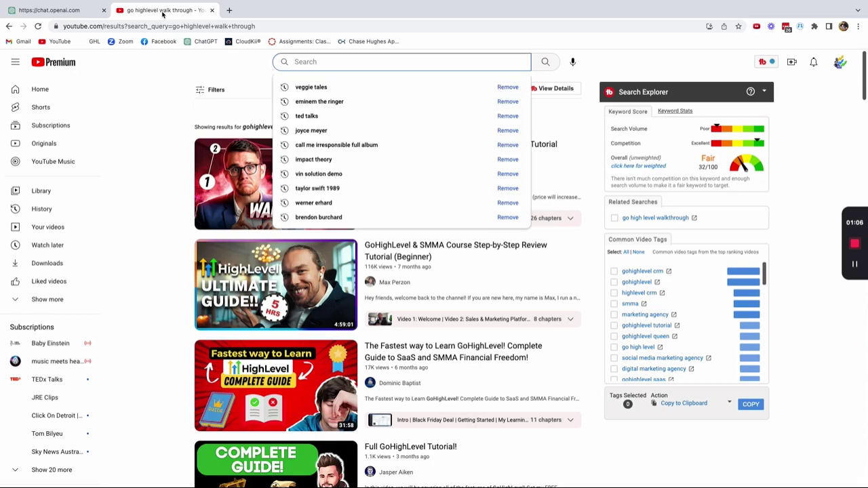
left_click(171, 114)
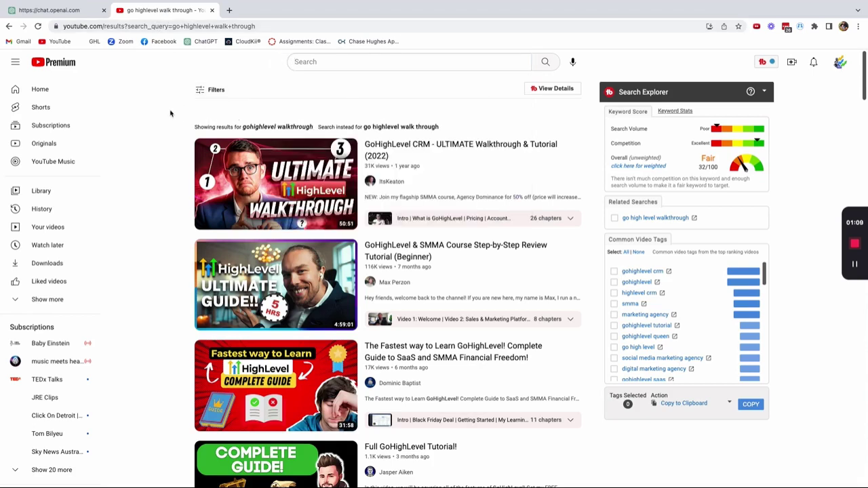
left_click(331, 62)
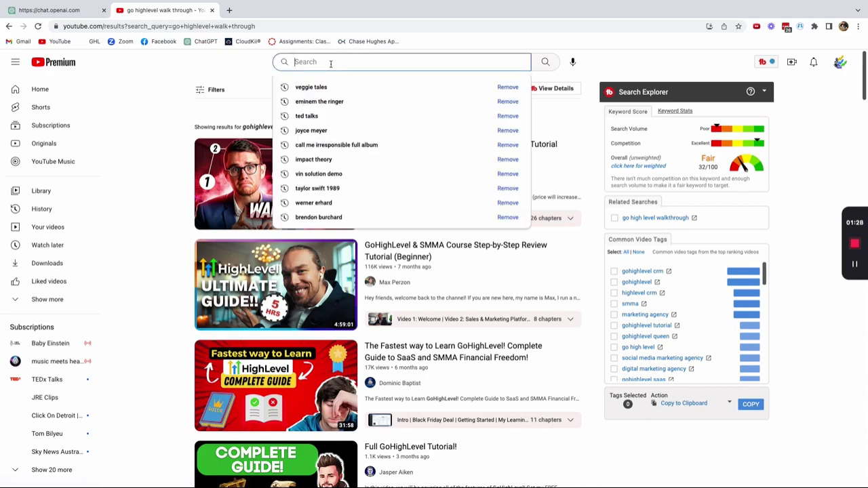
type("go highl")
type("e")
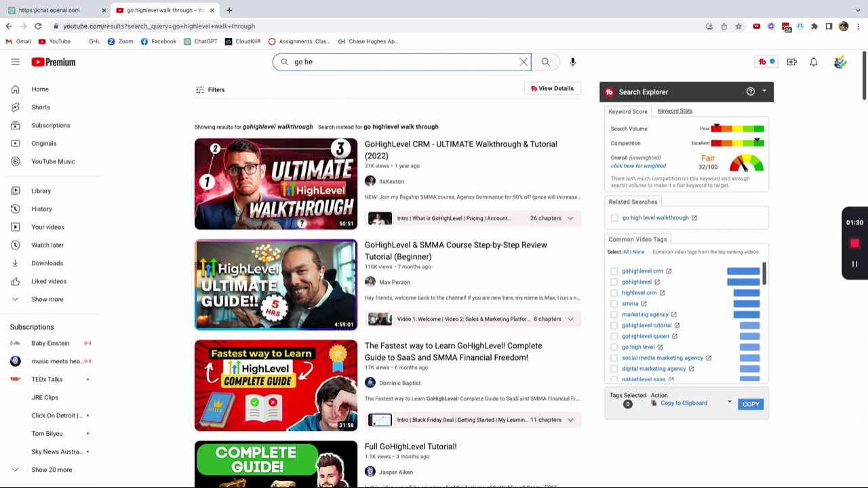
key("BackSpace")
type("ighlevel walkthrough")
key("Return")
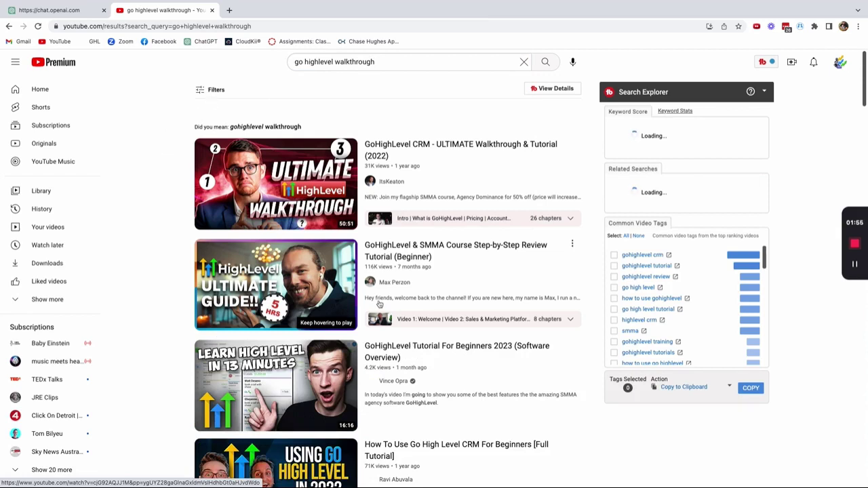
Open the "Full GoHighLevel Tutorial!" video from the search results and copy its URL.
scroll(377, 306, "down", 2)
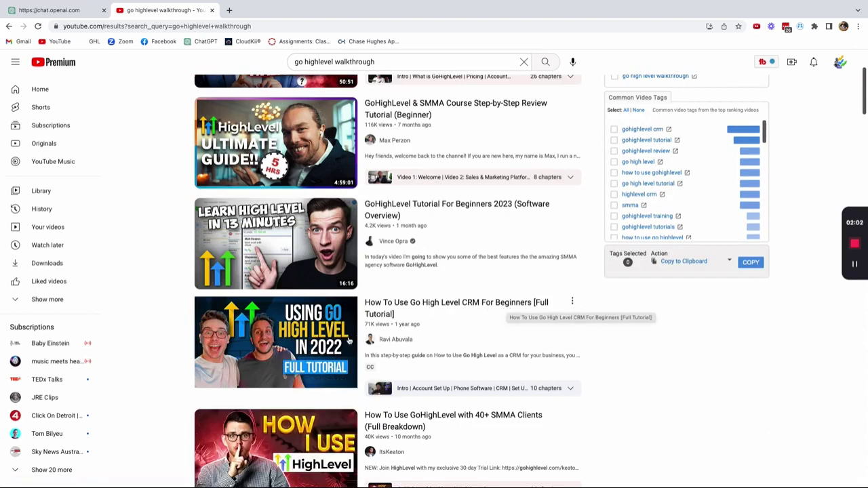
scroll(350, 338, "down", 2)
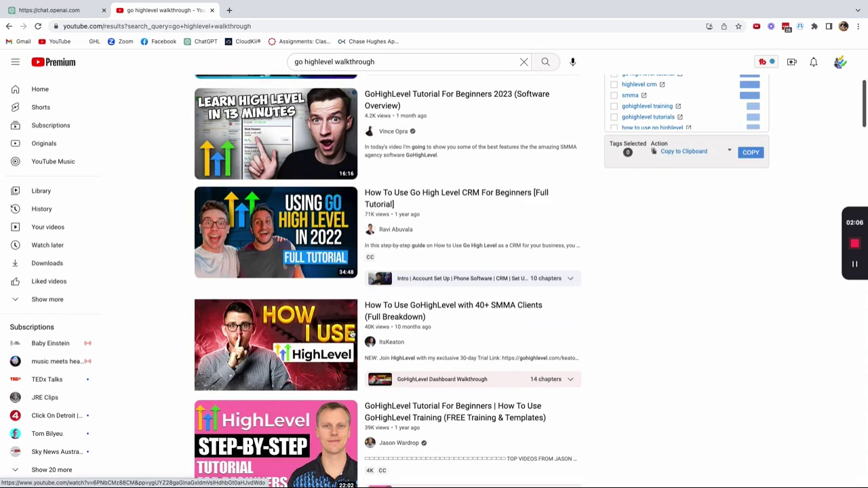
scroll(352, 335, "down", 3)
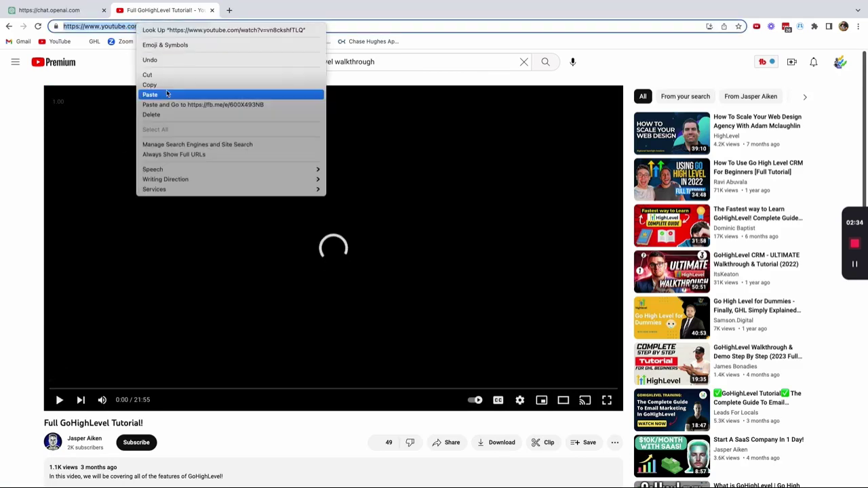
left_click(166, 85)
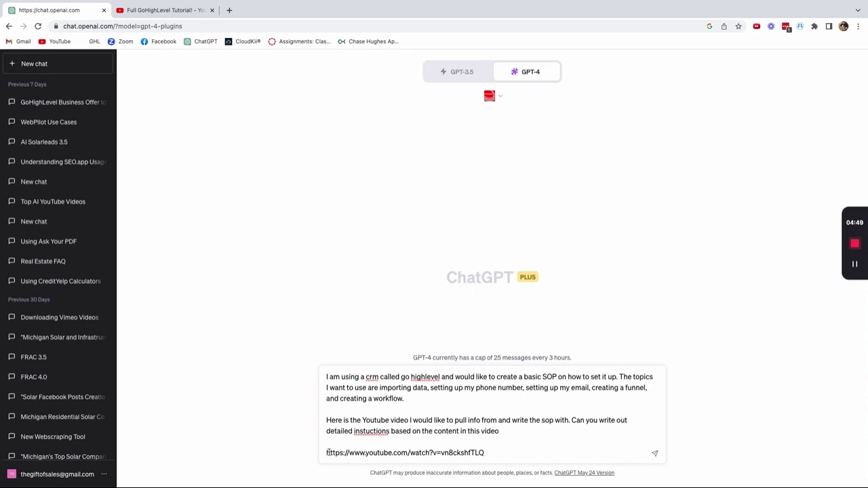
Submit the ChatGPT prompt requesting a basic Go HighLevel setup SOP on data import, phone number, email, funnel and workflow from the linked YouTube video.
left_click(656, 454)
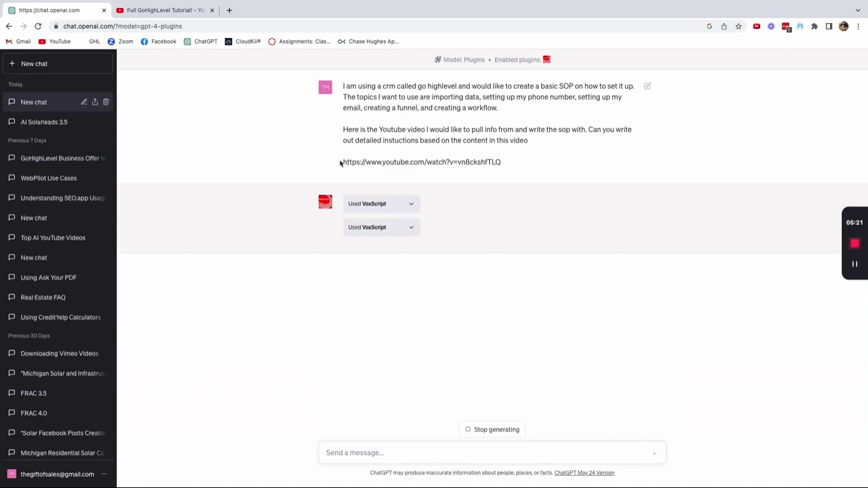
Expand the second VoxScript call to examine its request and transcript response, and review the generated SOP sections.
left_click(411, 229)
scroll(429, 277, "up", 2)
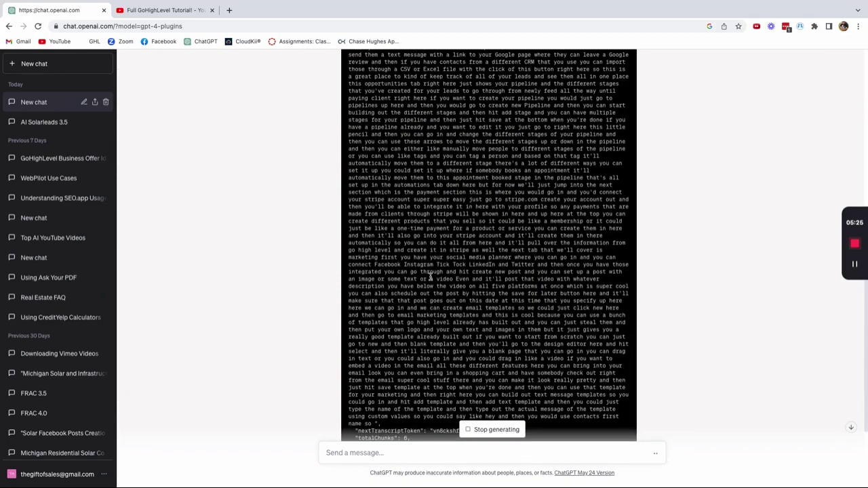
scroll(430, 277, "up", 5)
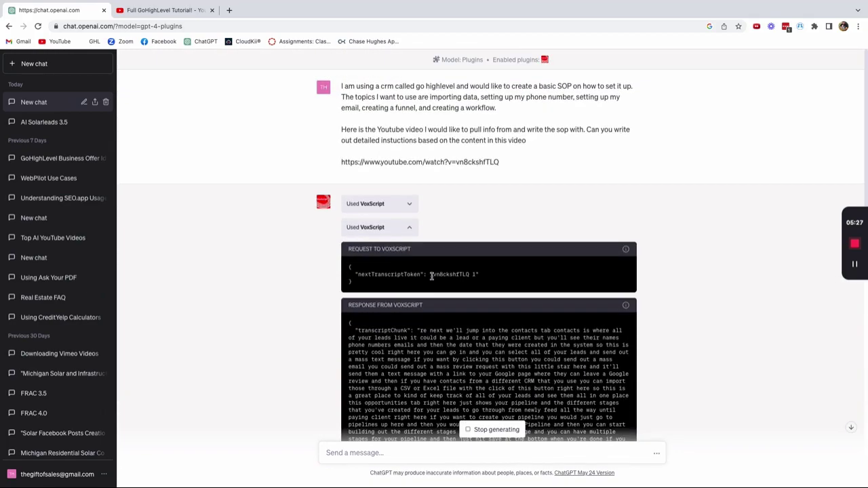
scroll(432, 285, "down", 10)
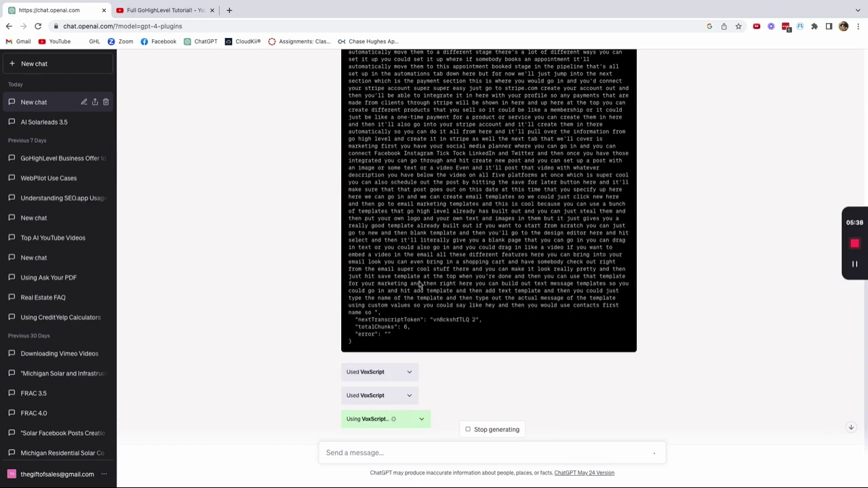
scroll(420, 285, "up", 15)
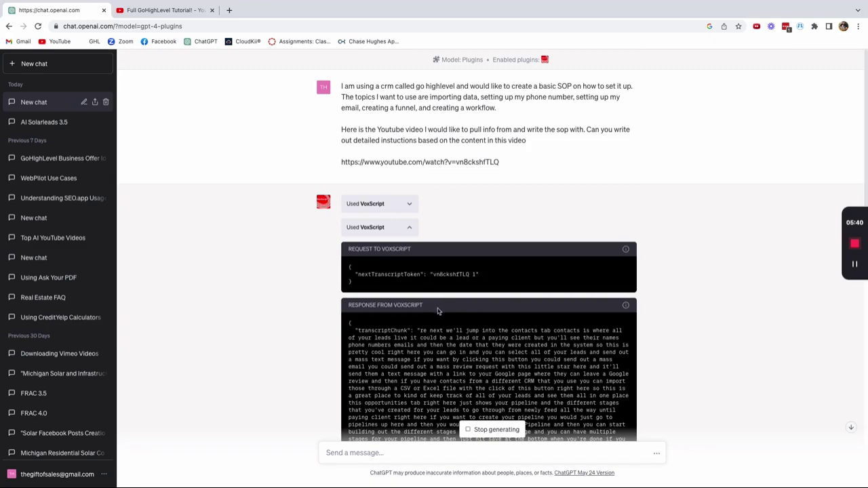
scroll(434, 315, "down", 15)
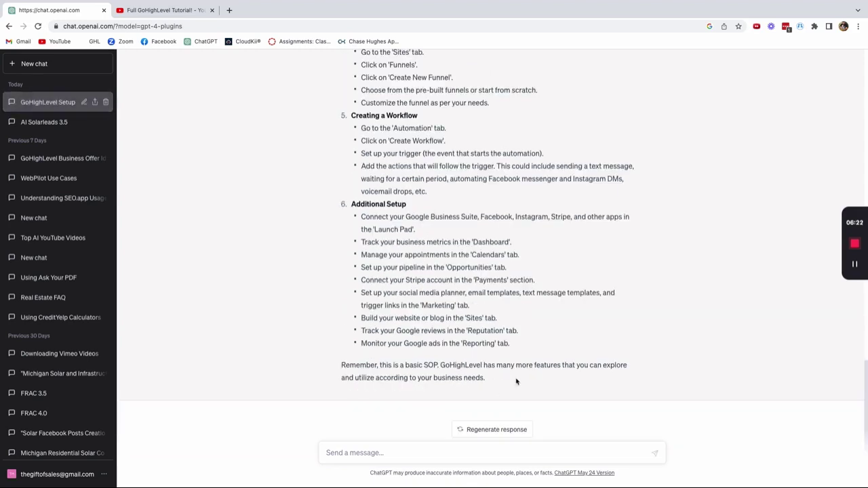
scroll(417, 377, "up", 1)
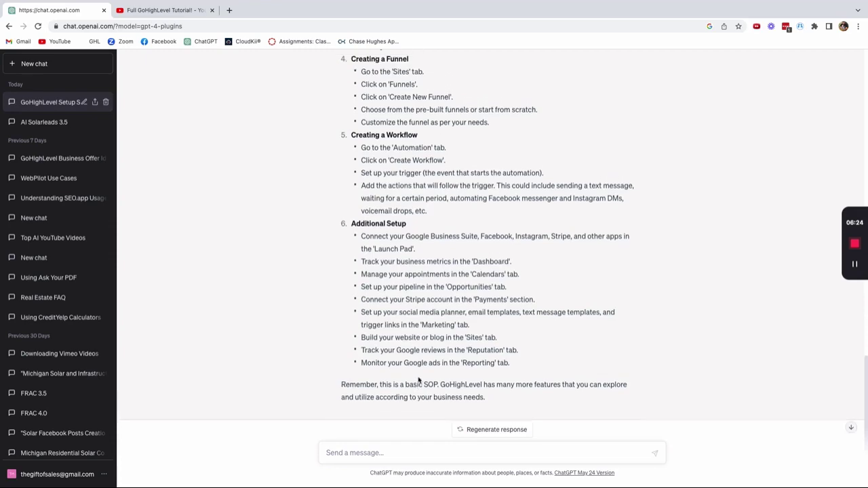
scroll(428, 377, "up", 3)
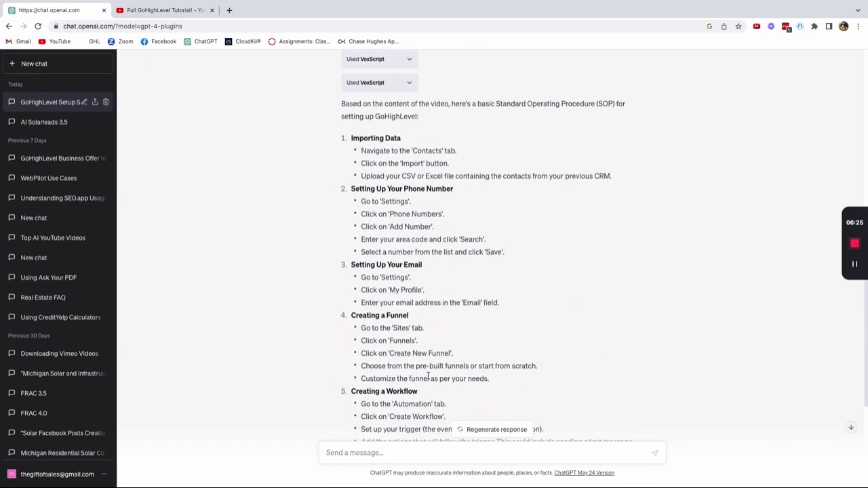
Switch to YouTube and look over the source video's page, including its description.
left_click(180, 11)
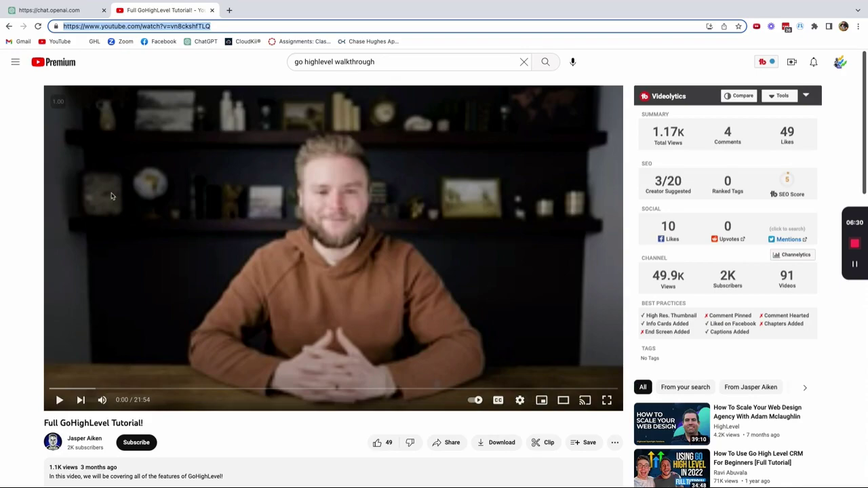
scroll(473, 340, "down", 1)
scroll(473, 340, "down", 5)
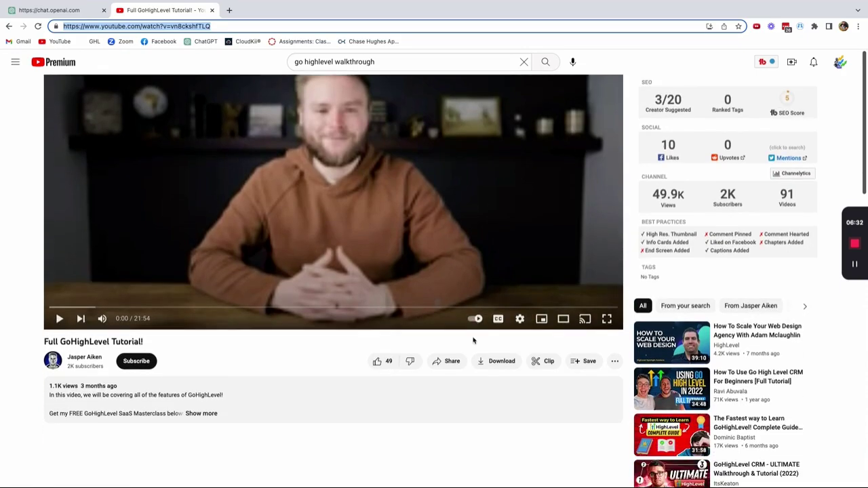
scroll(473, 341, "up", 5)
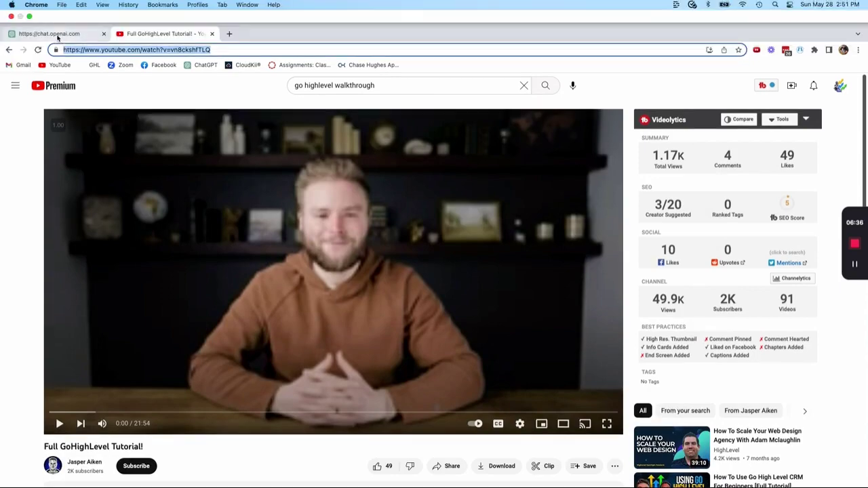
Return to ChatGPT, review the original prompt, and expand the last three VoxScript calls to examine their transcript chunks.
left_click(58, 37)
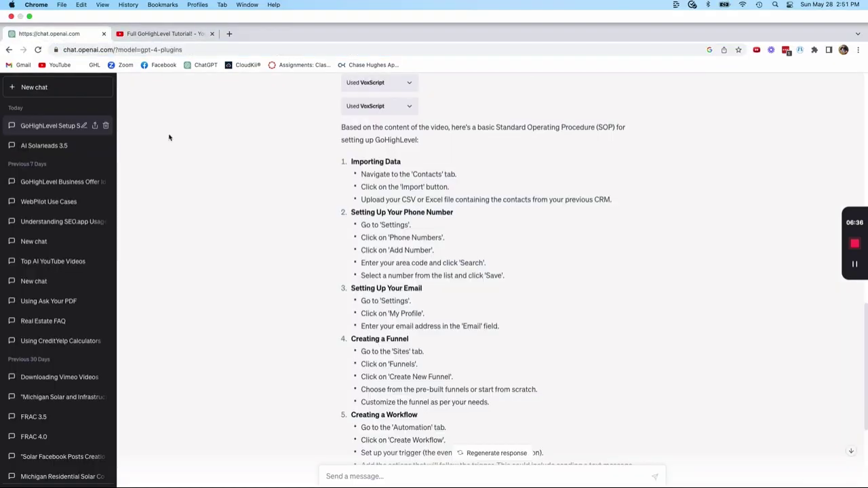
scroll(484, 326, "up", 10)
scroll(483, 326, "up", 5)
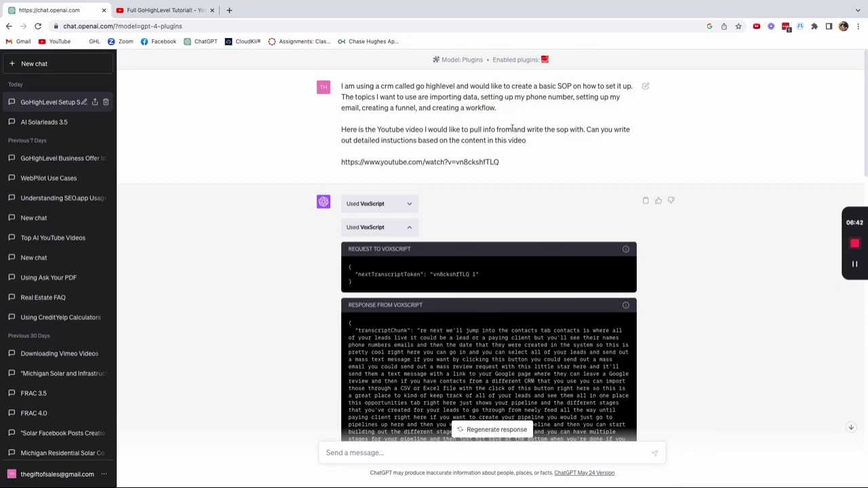
scroll(526, 212, "down", 3)
scroll(433, 170, "down", 10)
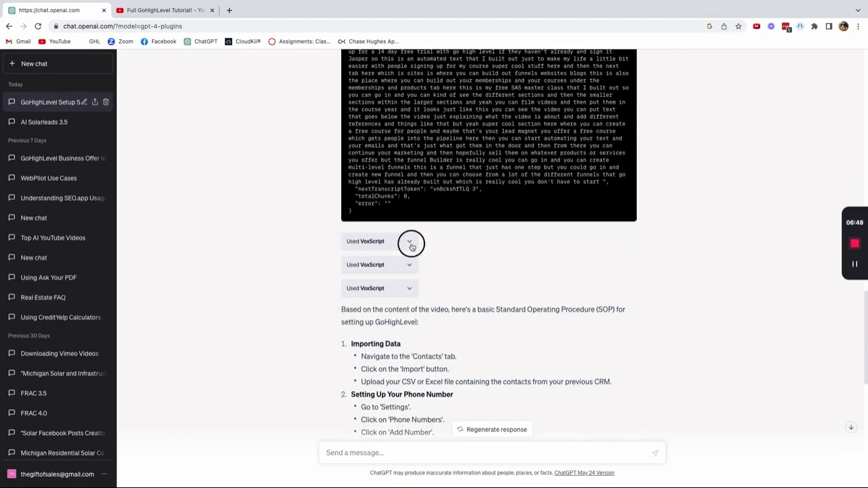
left_click(410, 243)
scroll(468, 217, "down", 10)
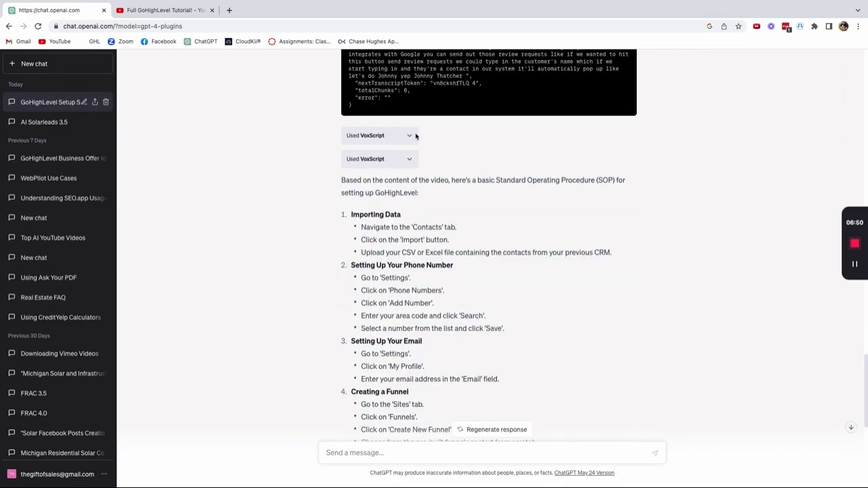
left_click(410, 138)
scroll(447, 177, "down", 8)
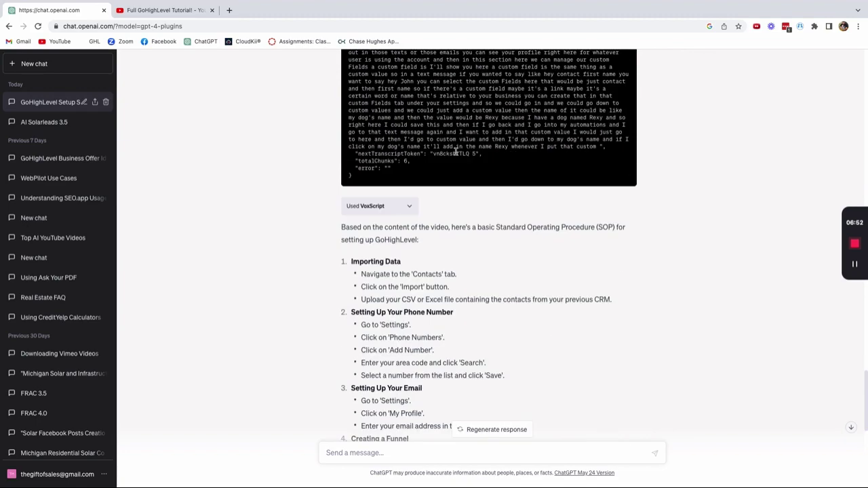
left_click(406, 208)
scroll(464, 167, "down", 2)
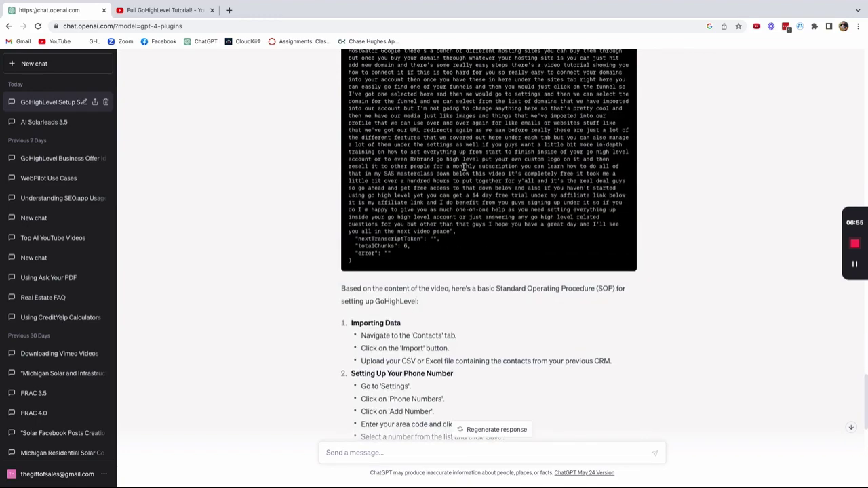
scroll(468, 190, "up", 5)
Send the follow-up message "From the video, can you create me a start up checklist?".
scroll(474, 224, "down", 10)
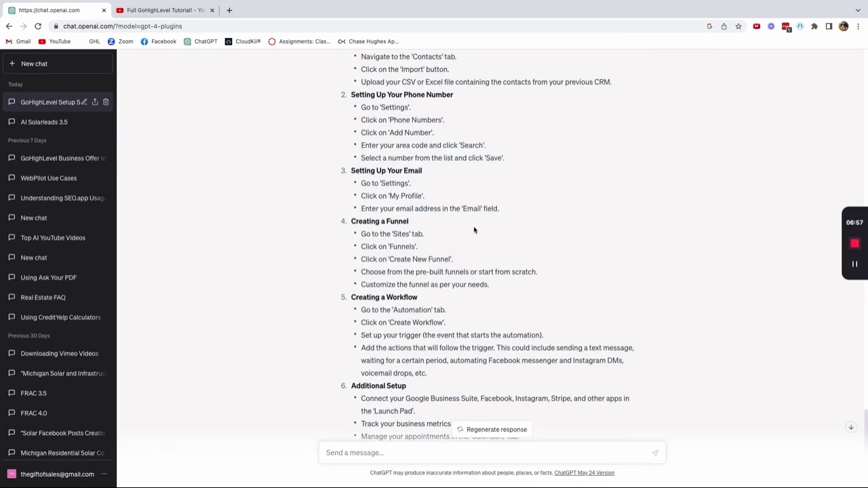
scroll(474, 230, "down", 3)
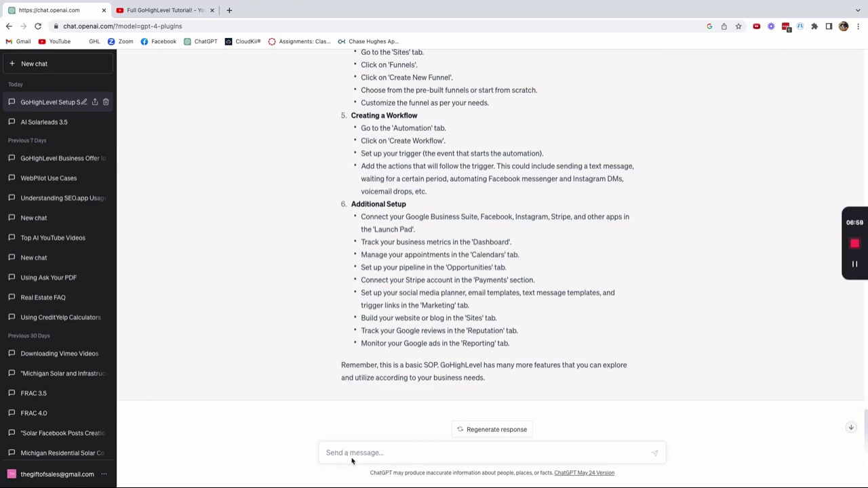
left_click(382, 453)
type("From the v")
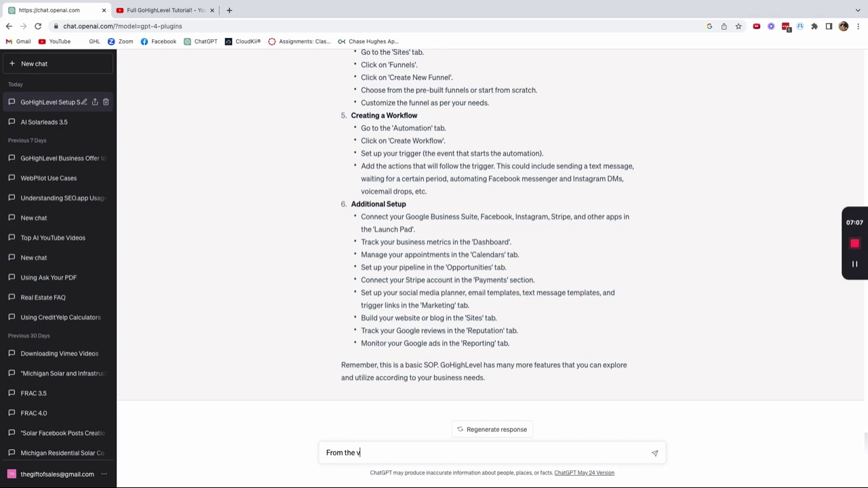
type("ideo, can yo")
type("u create me a start up c")
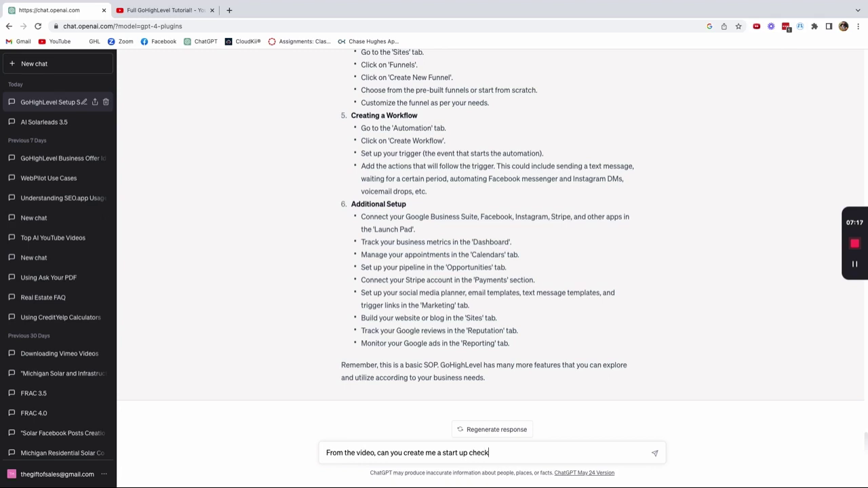
type("heck")
type("list?")
key("Return")
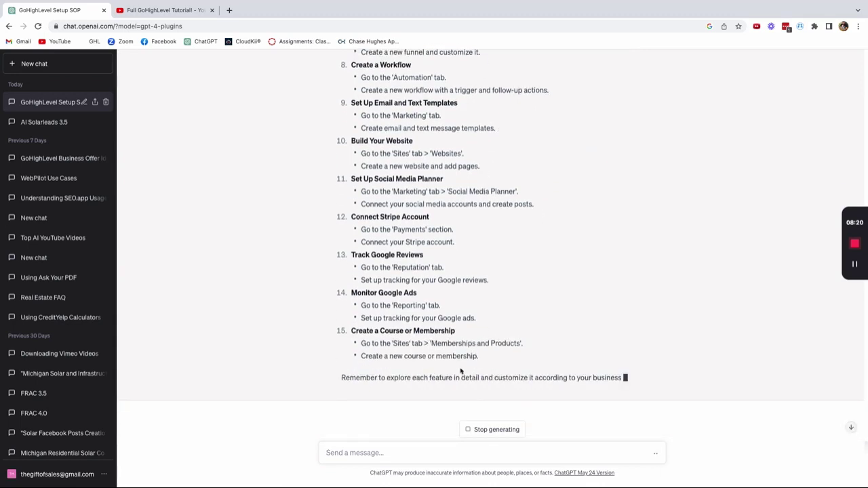
Review the startup checklist and send the follow-up "Can you add detailed instructions on each of those sections?".
scroll(460, 370, "up", 5)
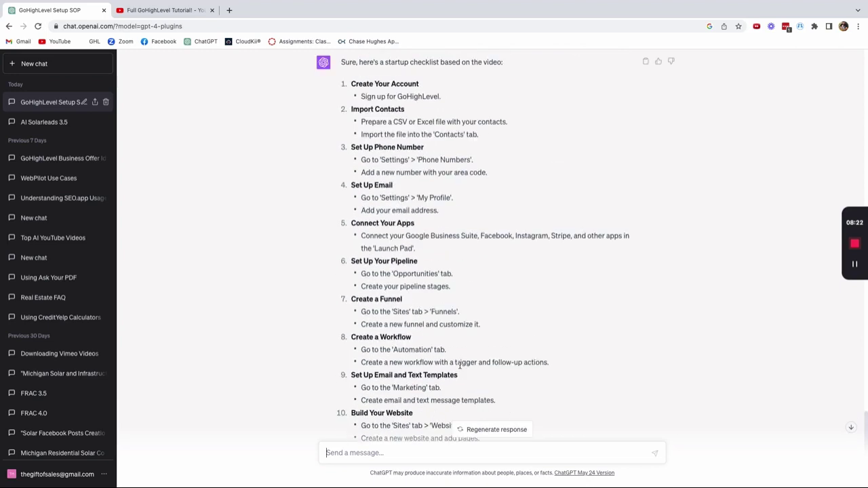
scroll(455, 254, "down", 5)
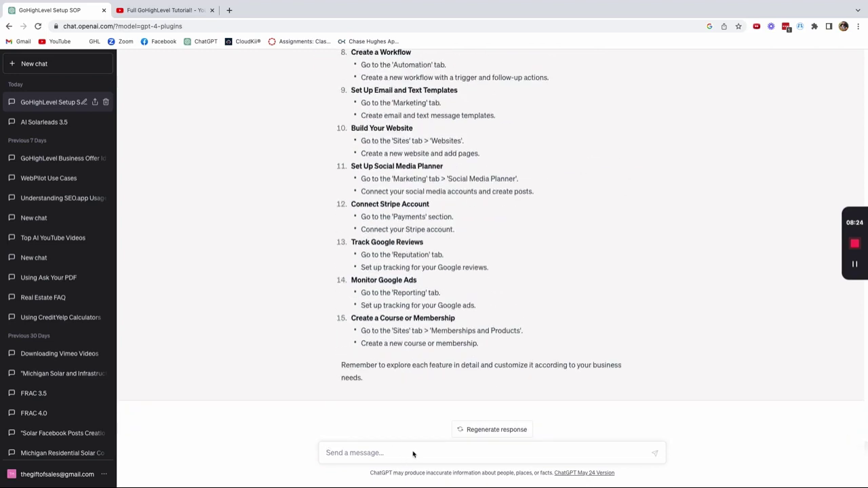
type("Can you add detailed instructions on each o")
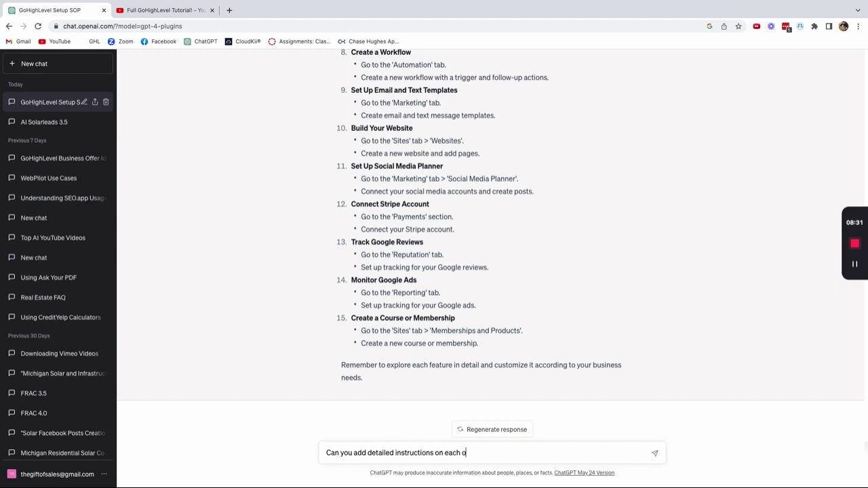
type("f those sections?")
key("Return")
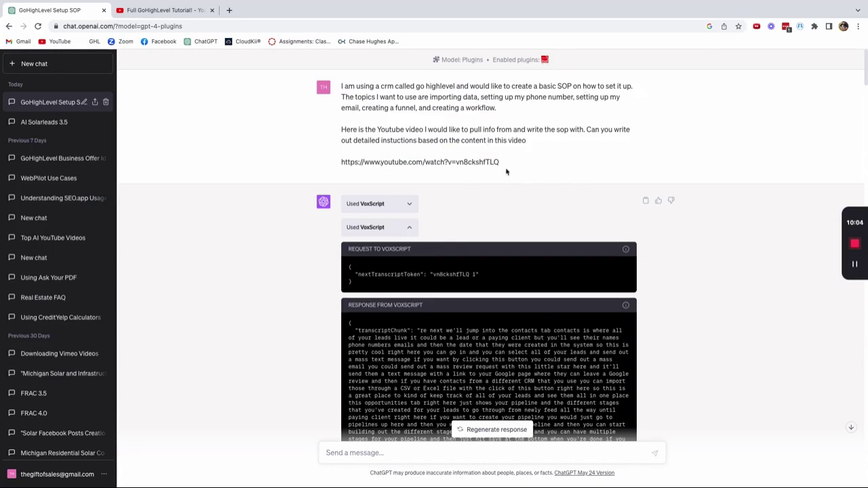
Highlight the YouTube link in the original prompt and review the conversation through to the end of the detailed checklist.
left_click_drag(504, 163, 336, 163)
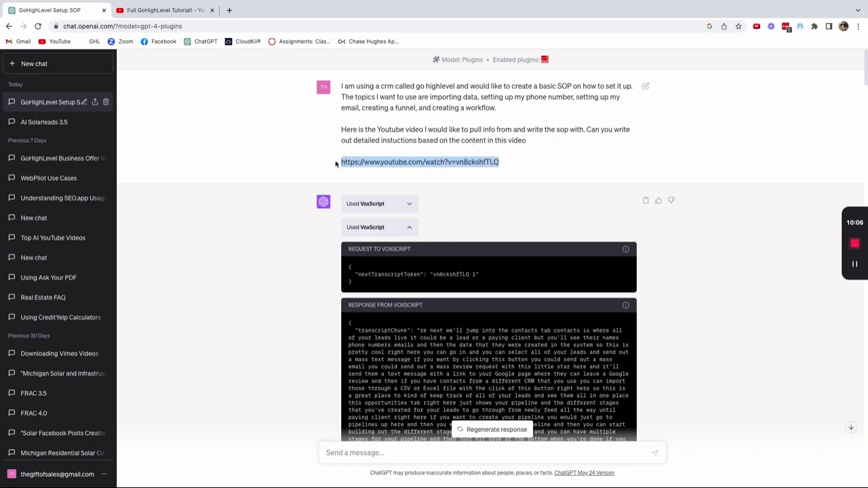
scroll(458, 167, "down", 20)
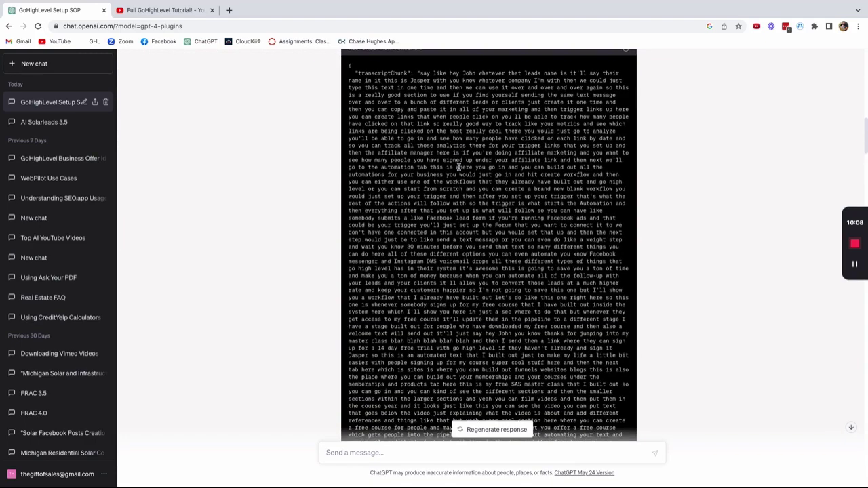
scroll(459, 167, "down", 15)
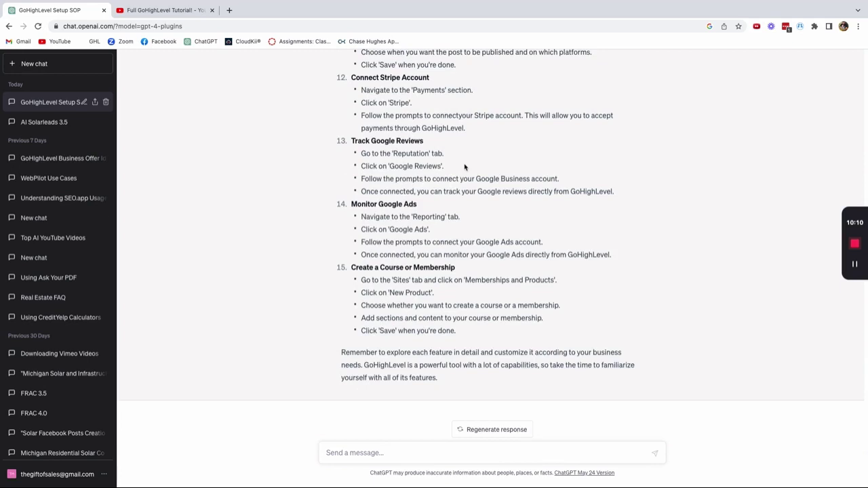